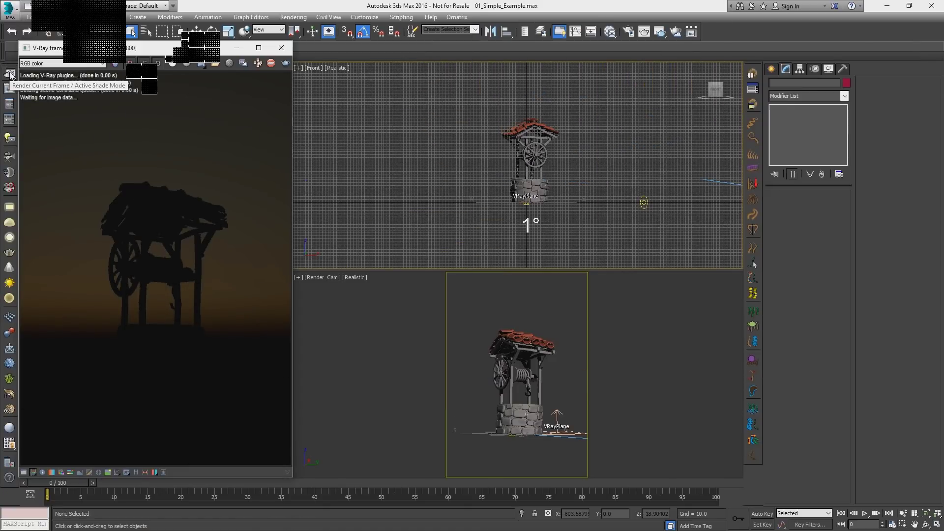
- Restart the render and sweep the sun from frame 0 through 50 to 90, setting at 164°
left_click(10, 74)
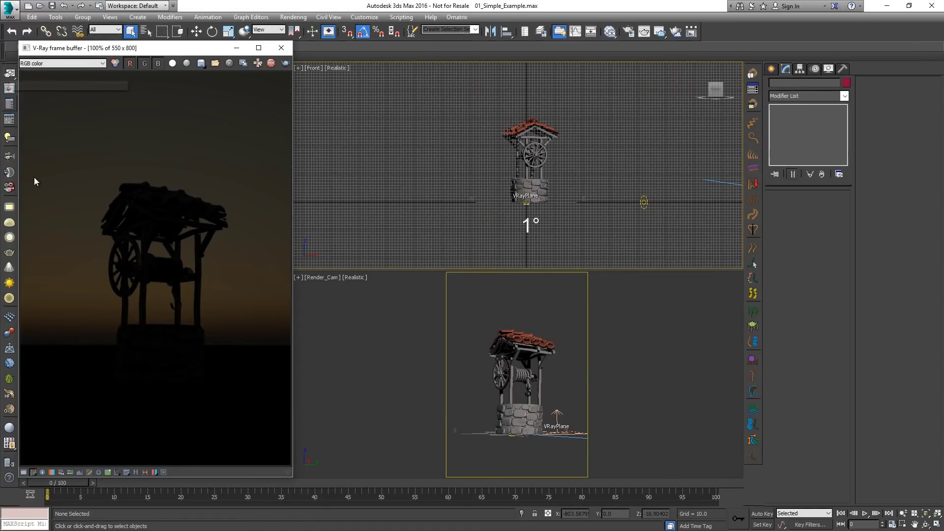
left_click_drag(61, 481, 385, 494)
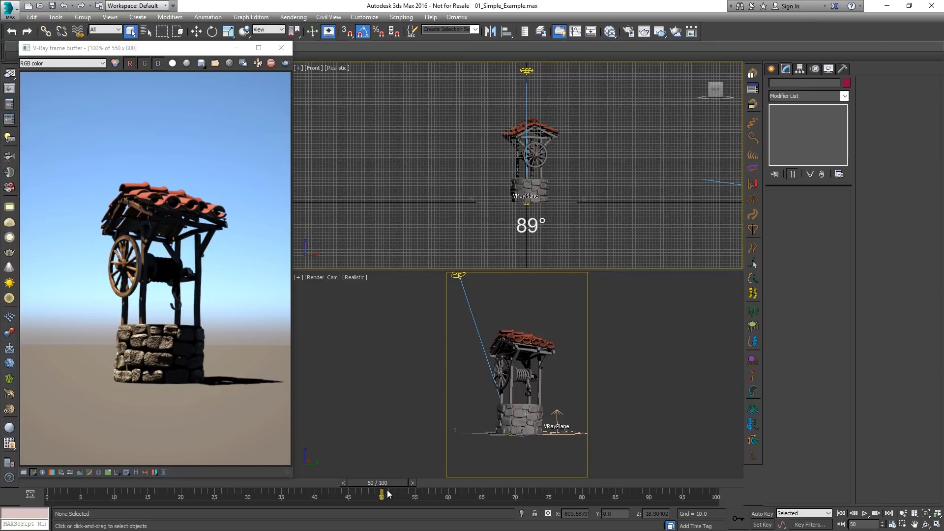
left_click_drag(388, 482, 651, 490)
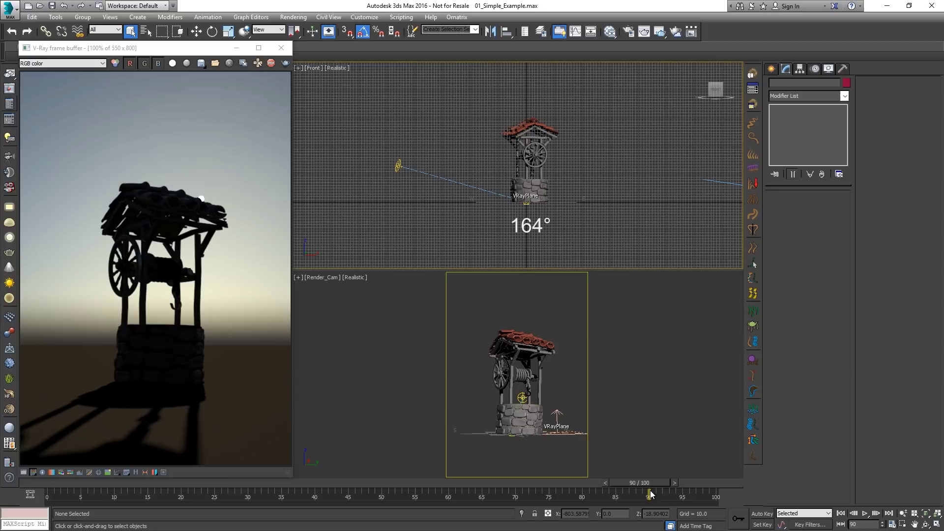
- On VRaySun001, raise the intensity and size multipliers, then return both to 1.0
left_click(398, 169)
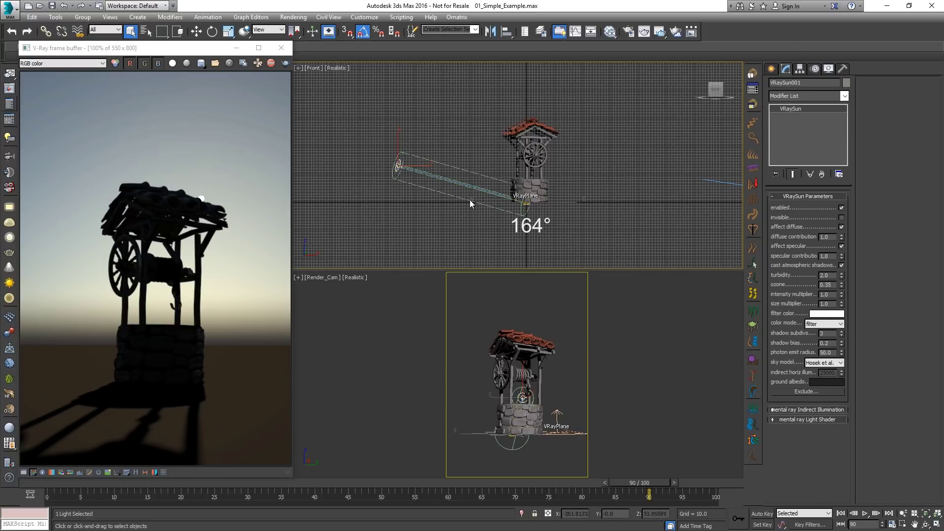
left_click_drag(841, 294, 847, 180)
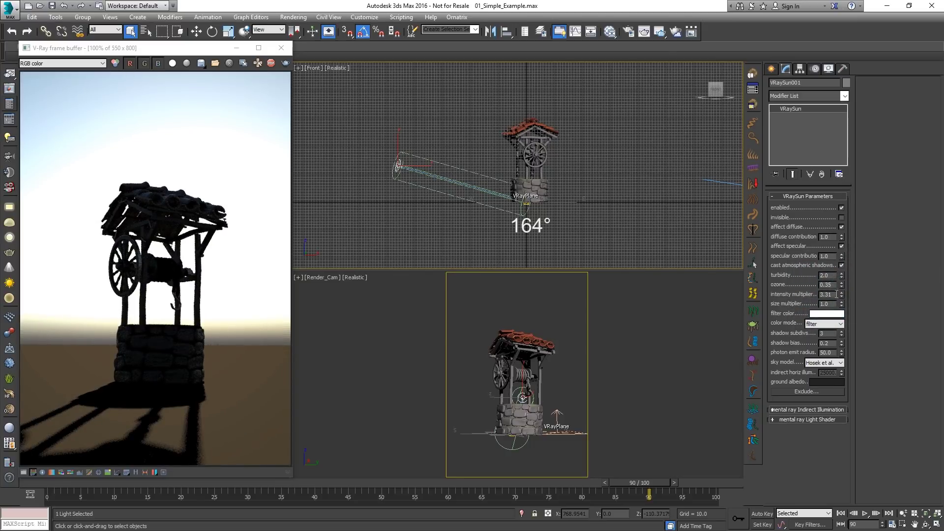
double_click(837, 294)
type("1")
key("Return")
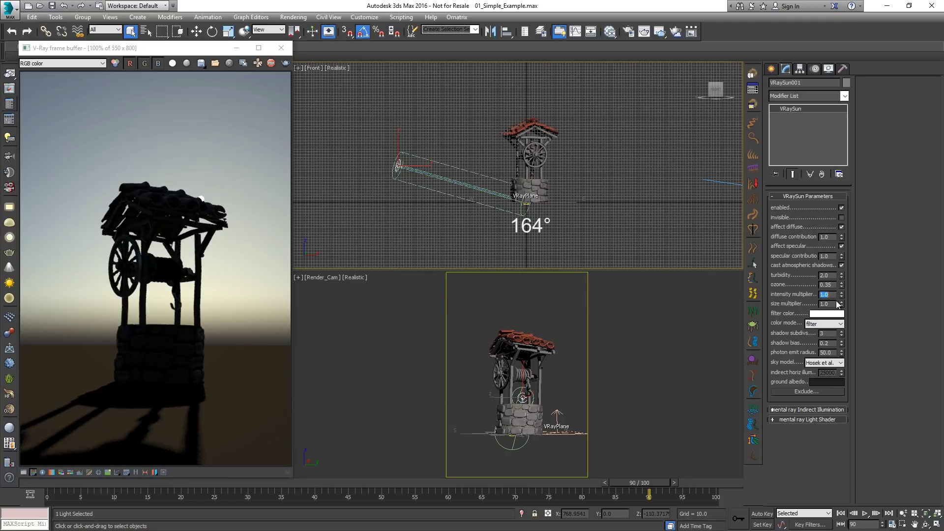
left_click_drag(841, 304, 834, 57)
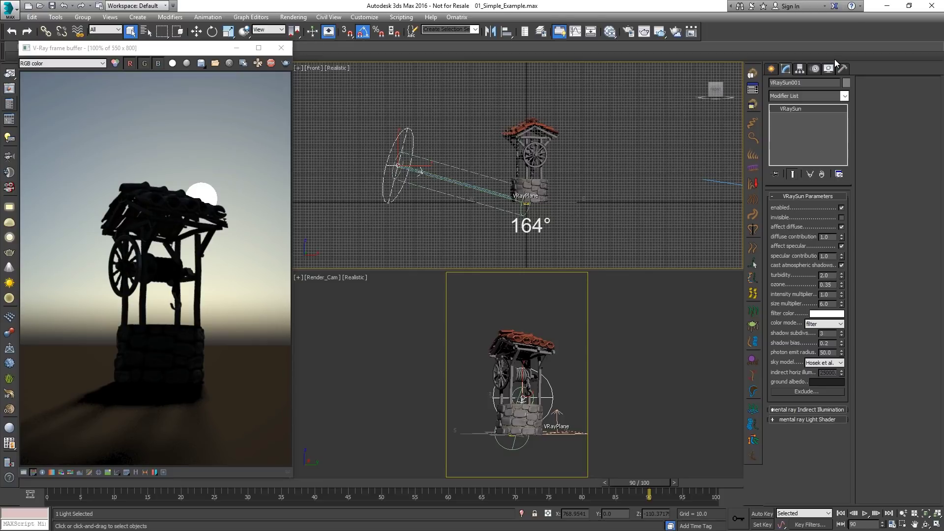
key("ctrl+z")
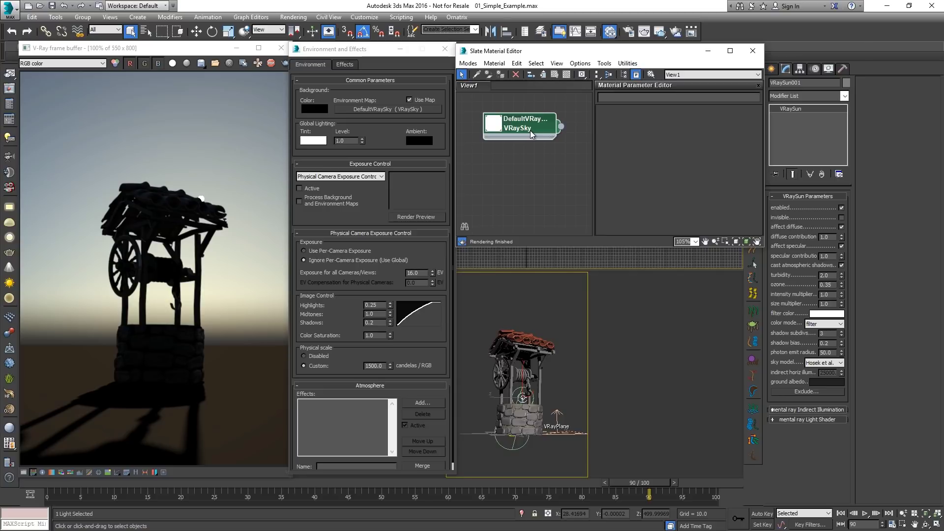
double_click(527, 133)
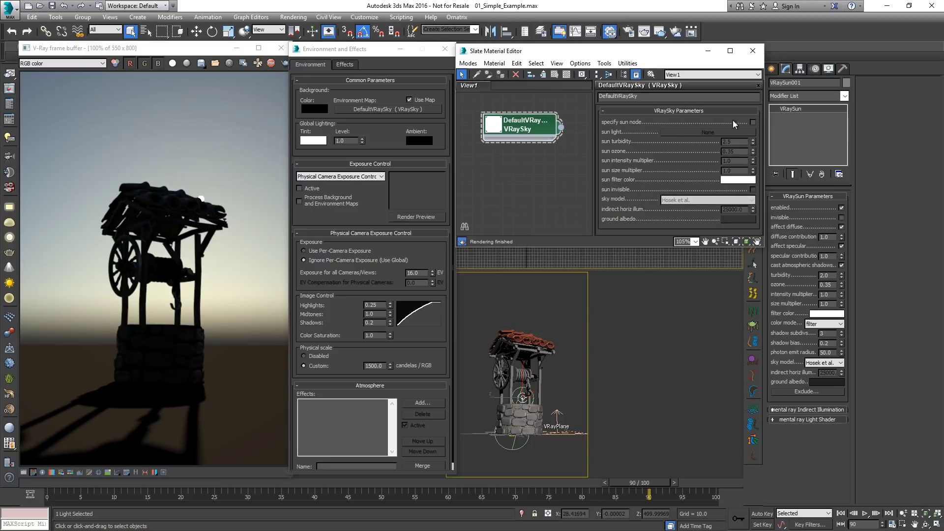
left_click(752, 122)
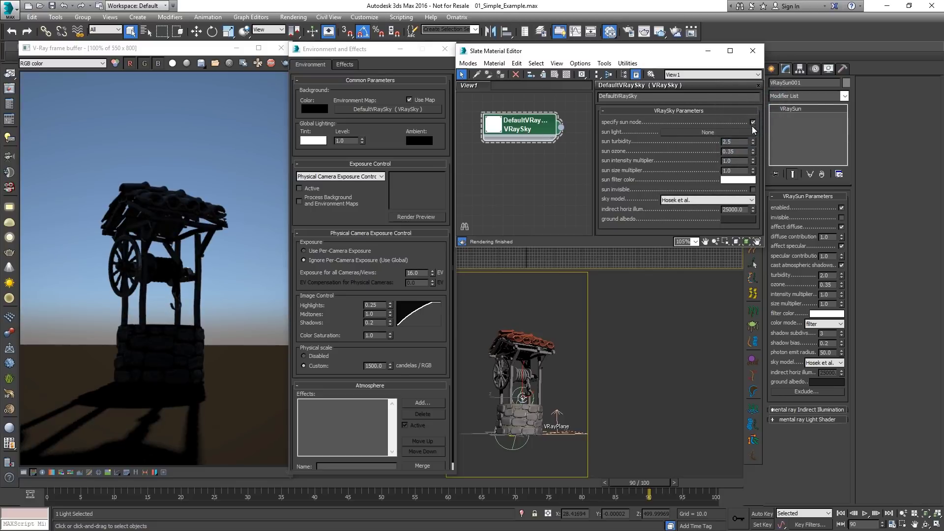
left_click_drag(754, 141, 754, 135)
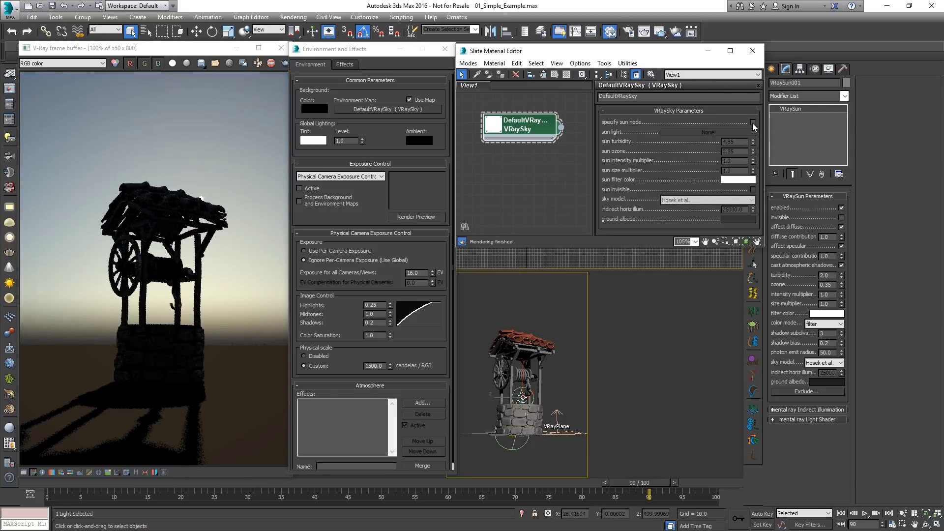
left_click(753, 50)
- Enable GI in Render Setup and view the VRayGlobalIllumination render channel
left_click(445, 49)
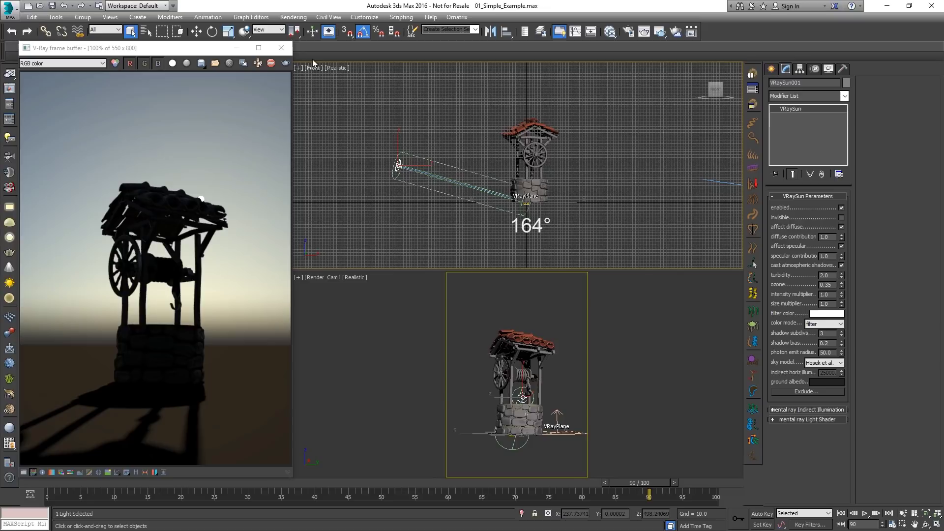
left_click(10, 104)
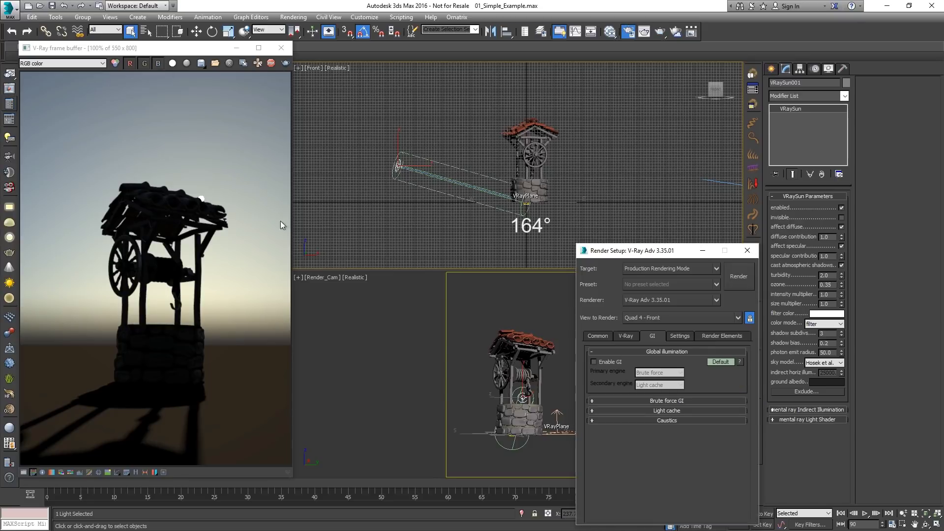
left_click(593, 363)
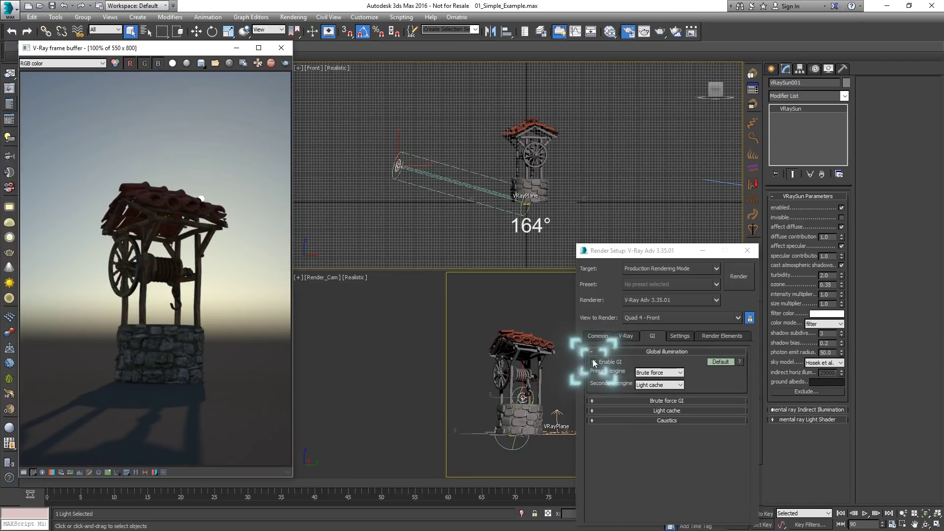
left_click(747, 250)
left_click(101, 64)
left_click(84, 91)
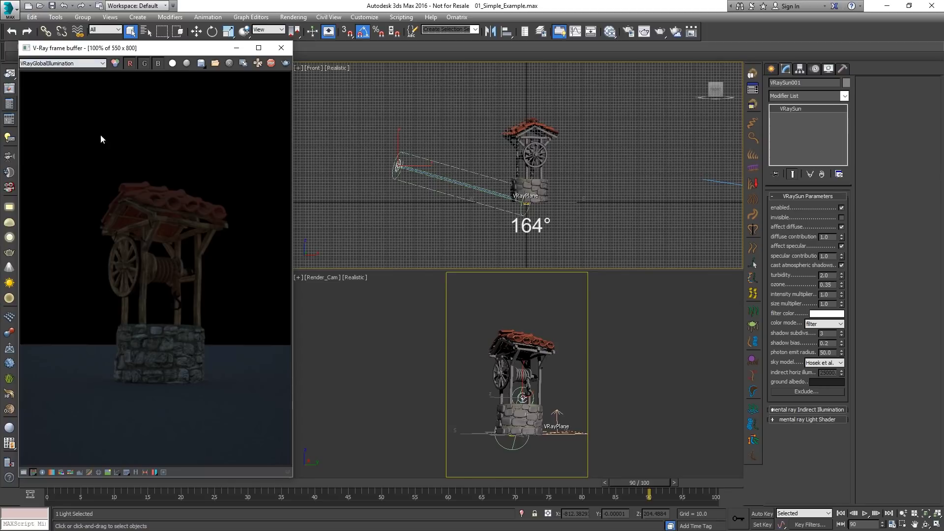
- Move the sun to 62° and 164°, restore the RGB channel, then settle at 88° (frame 49)
left_click(440, 482)
left_click_drag(441, 483, 282, 482)
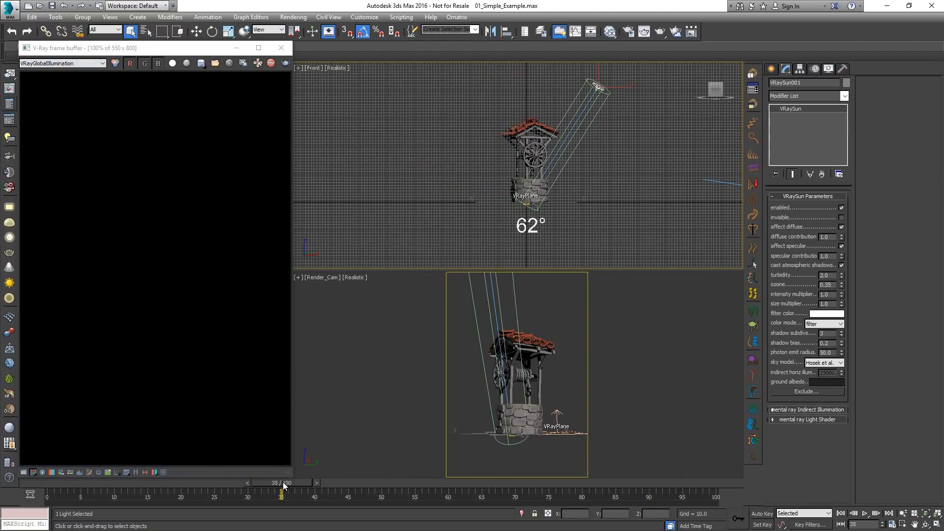
left_click(642, 489)
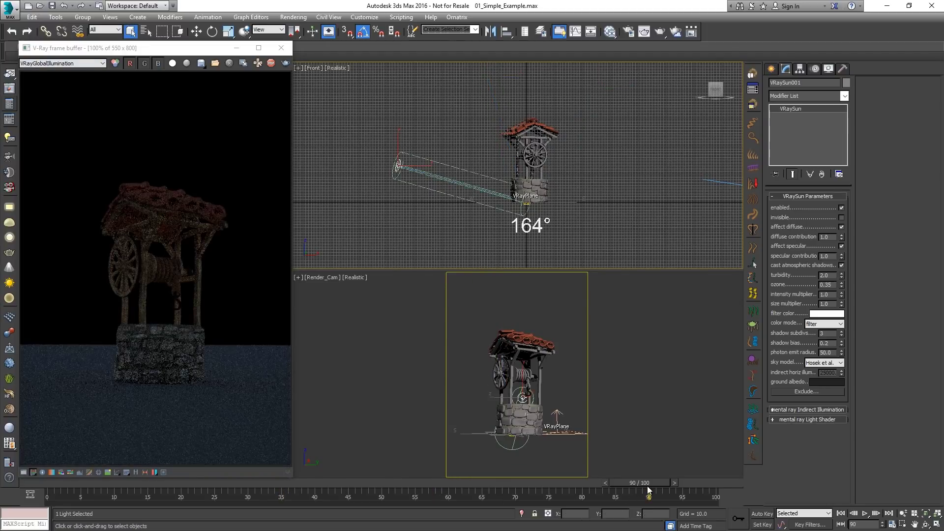
left_click(91, 63)
left_click(86, 74)
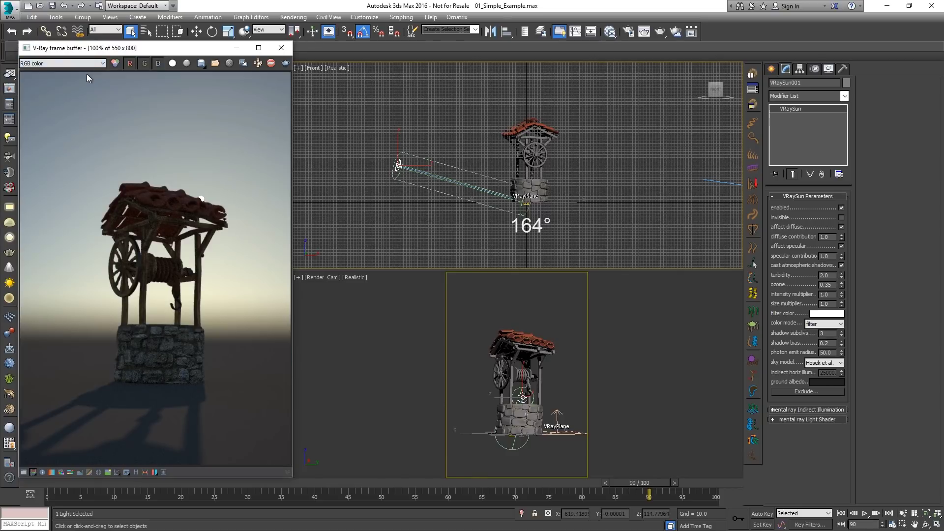
left_click(378, 483)
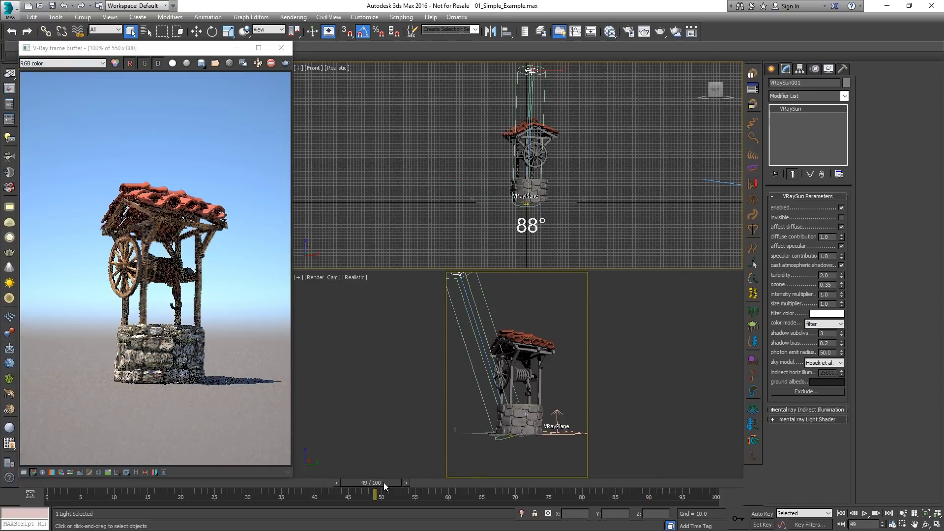
left_click(842, 276)
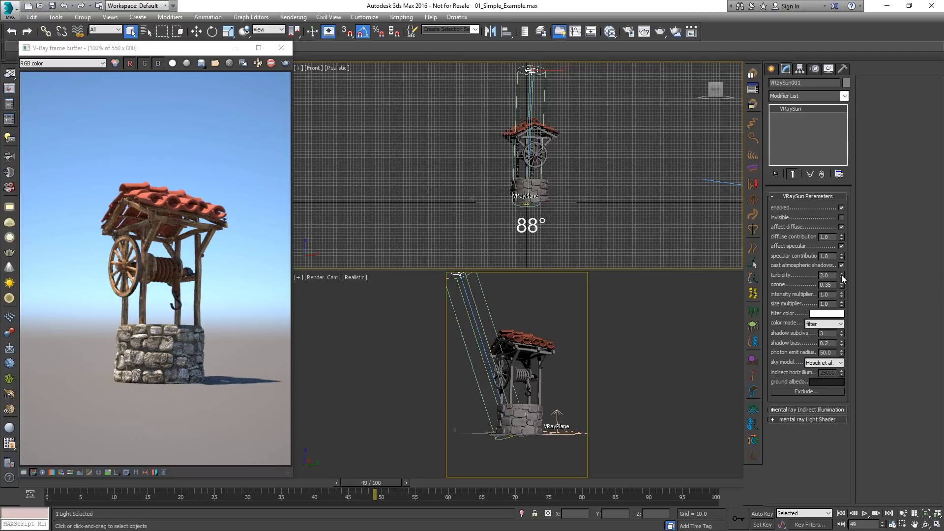
- Raise the sun's turbidity, then set ozone to 1.0 after briefly resetting it to 0.0
left_click_drag(842, 276, 841, 232)
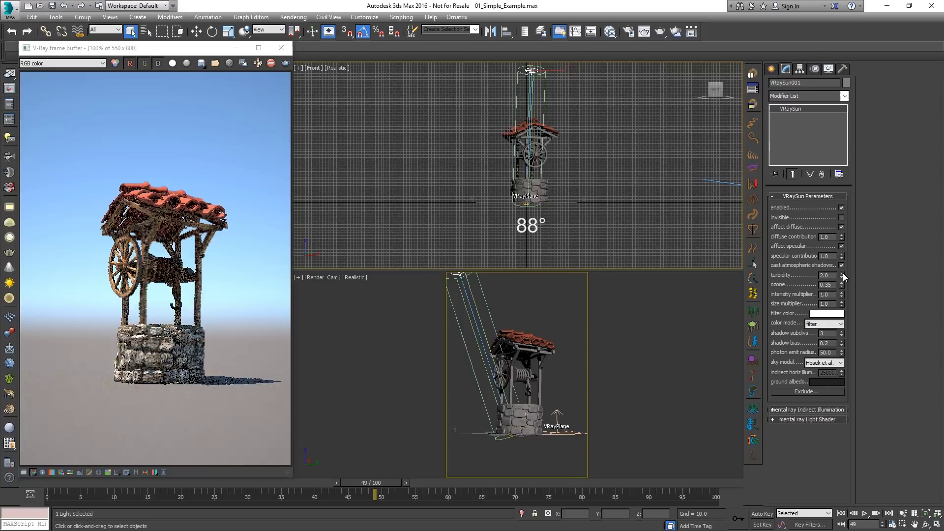
left_click_drag(842, 282, 851, 250)
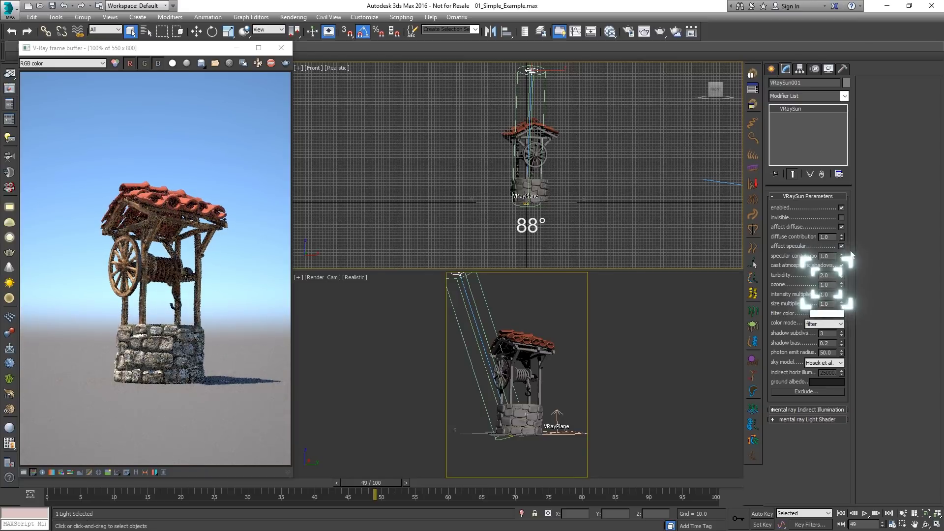
right_click(842, 285)
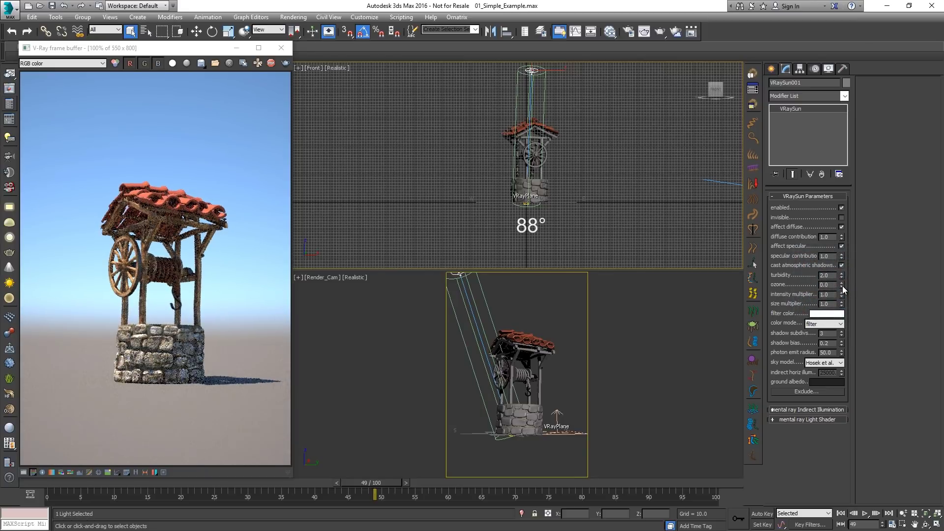
left_click(842, 286)
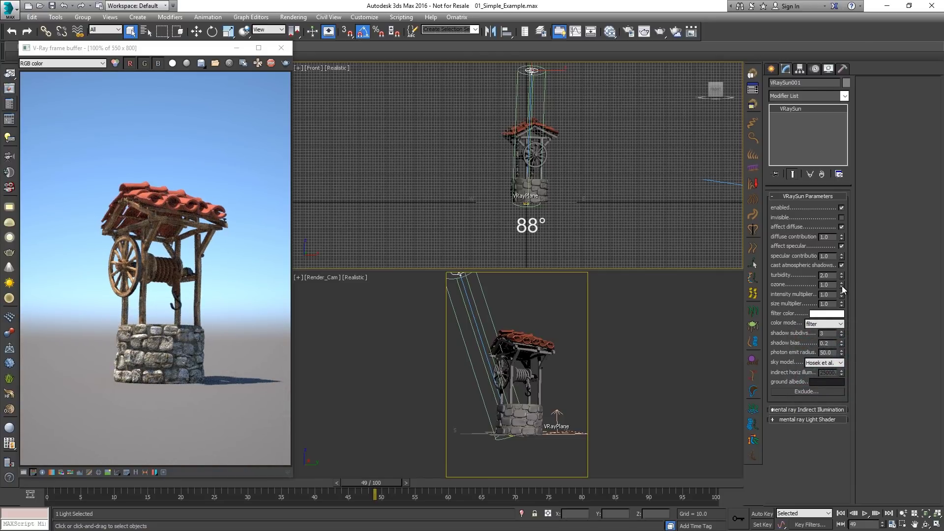
- Switch the sky model to Preetham et al., CIE Clear, CIE Overcast, then Hosek et al
left_click(840, 363)
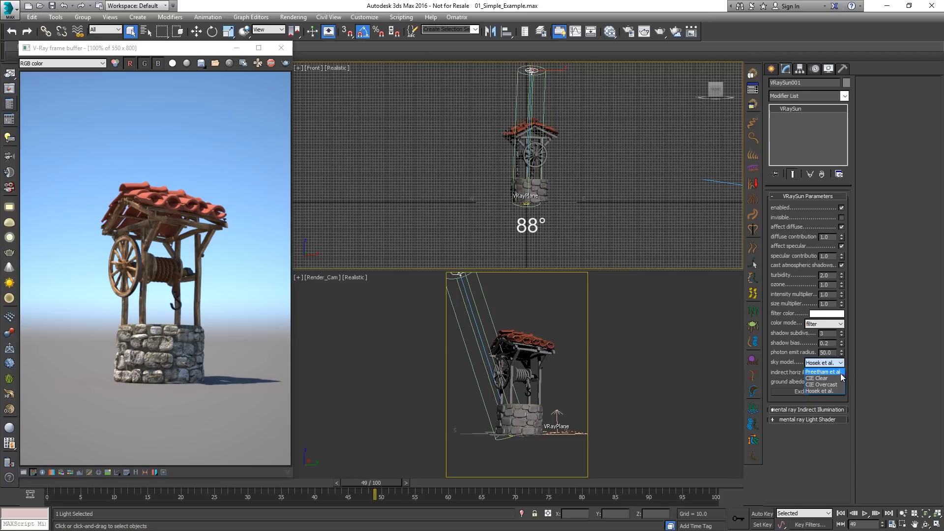
left_click(840, 372)
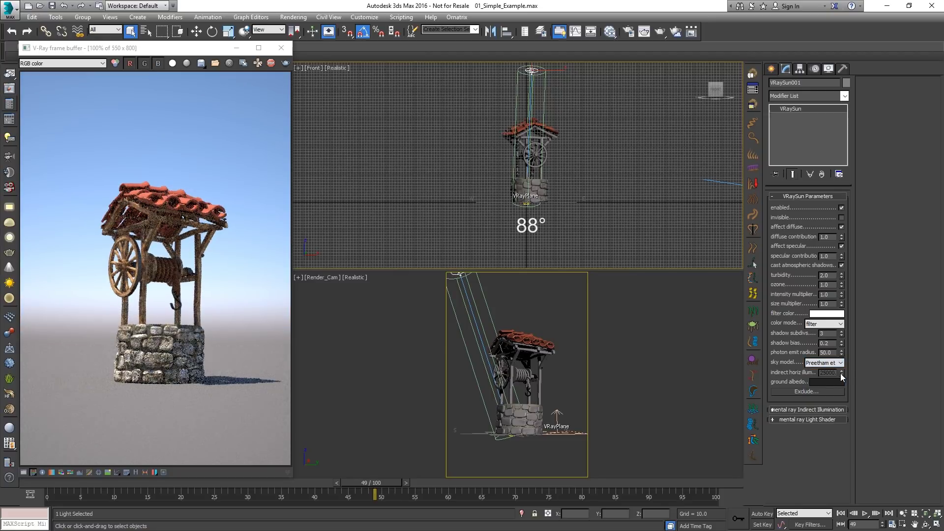
left_click(841, 362)
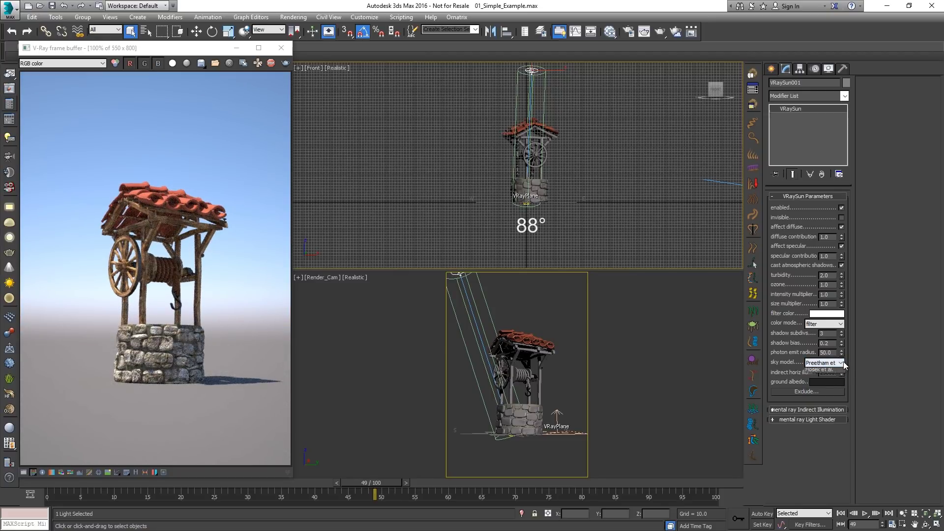
left_click(840, 378)
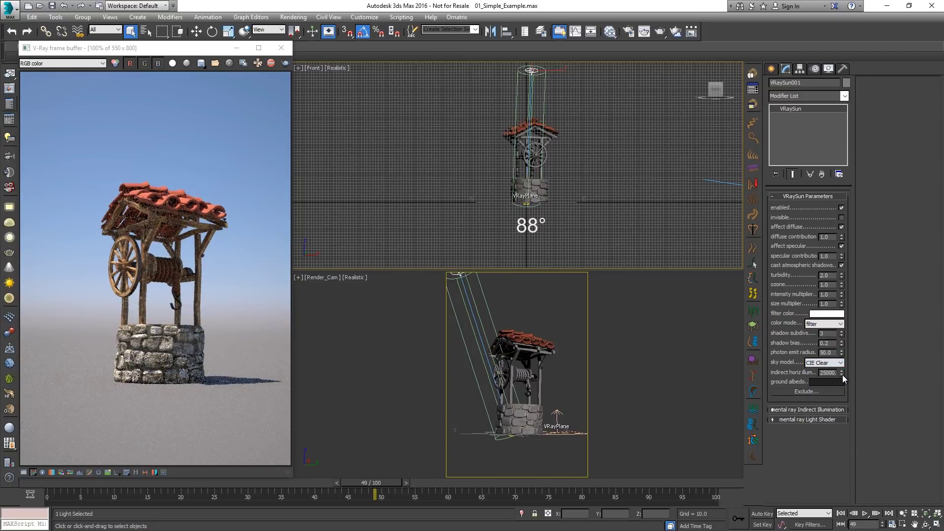
left_click(842, 362)
left_click(837, 382)
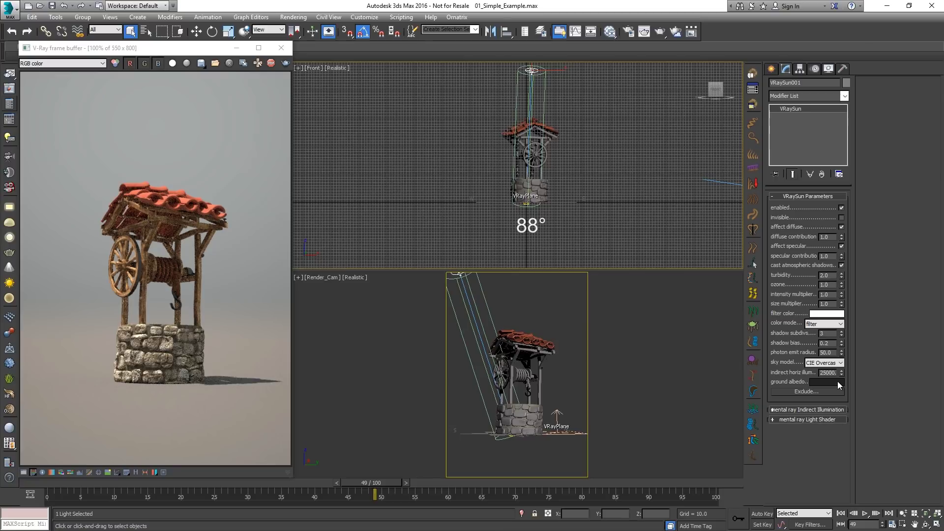
left_click(840, 363)
left_click(839, 391)
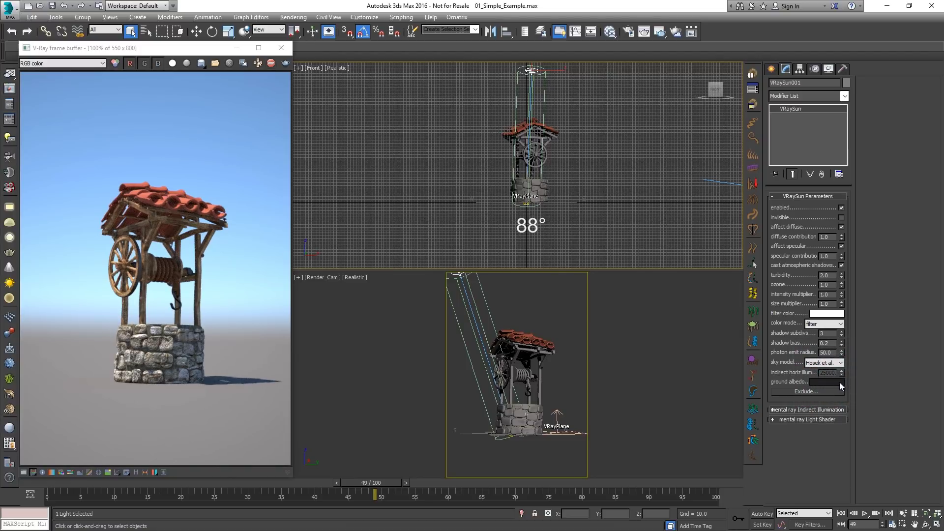
- Paste a copied mauve colour into the VRaySun ground albedo swatch
right_click(839, 383)
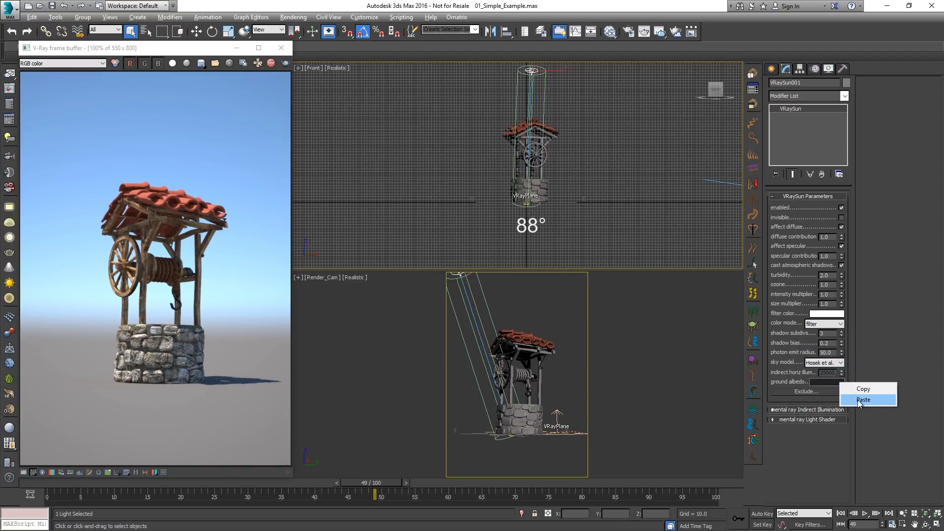
left_click(857, 400)
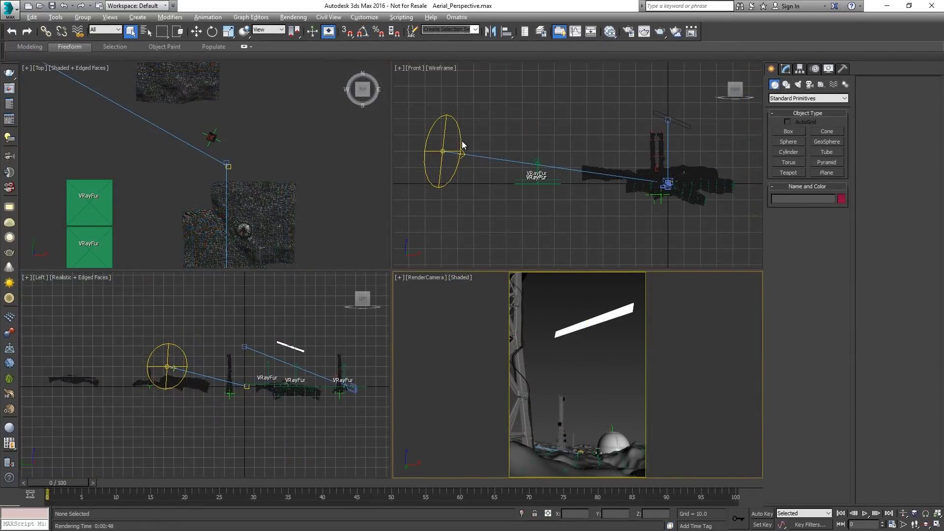
- Select the Sun and confirm its sky model is Hosek et al
left_click(462, 145)
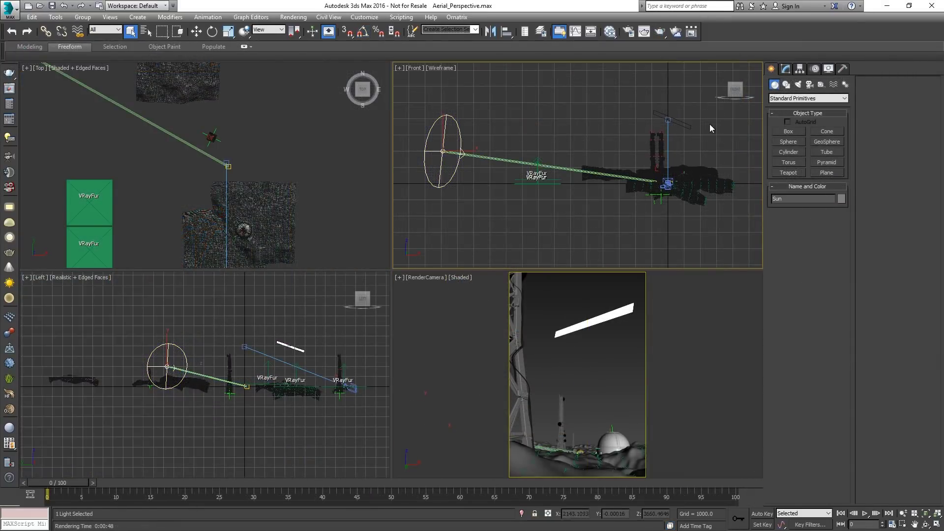
left_click(786, 69)
left_click(839, 363)
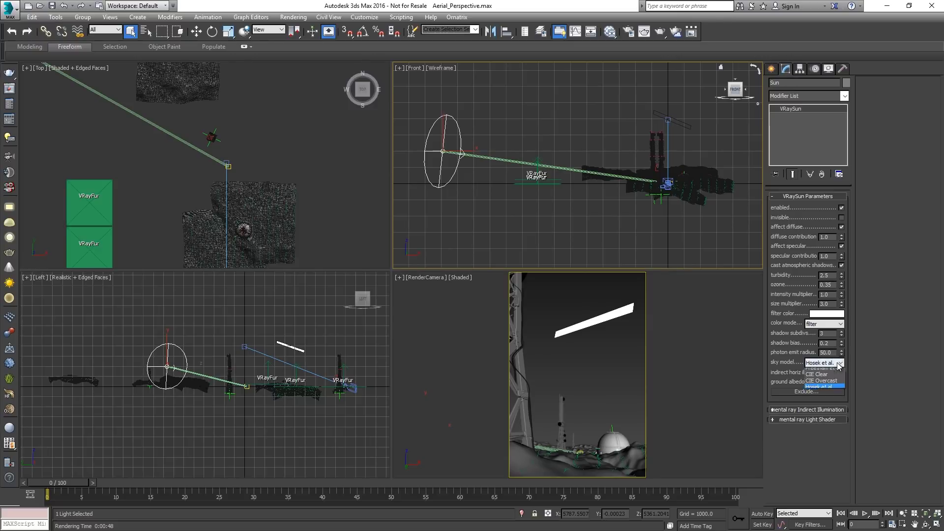
left_click(835, 390)
- Inspect the VRayAerialPerspective atmosphere settings in Environment and Effects, then close it
left_click(293, 17)
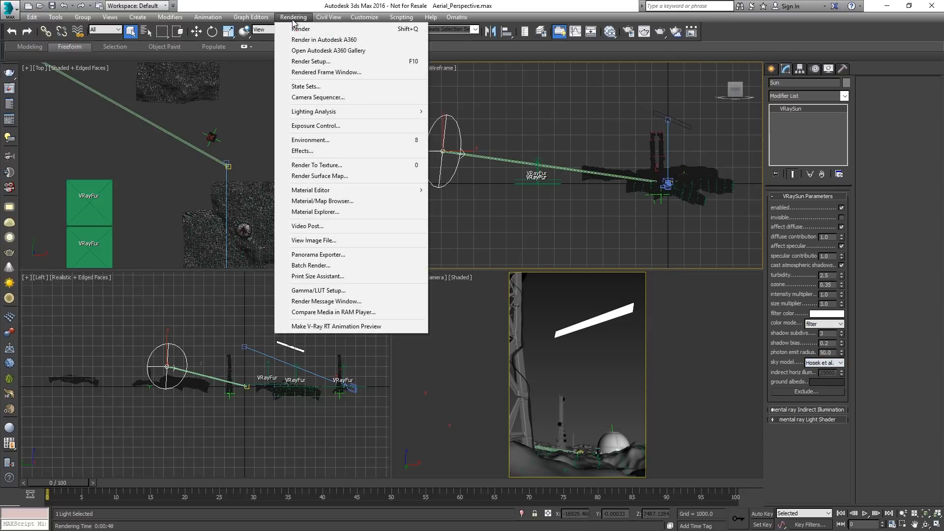
left_click(324, 141)
scroll(645, 350, "down", 1)
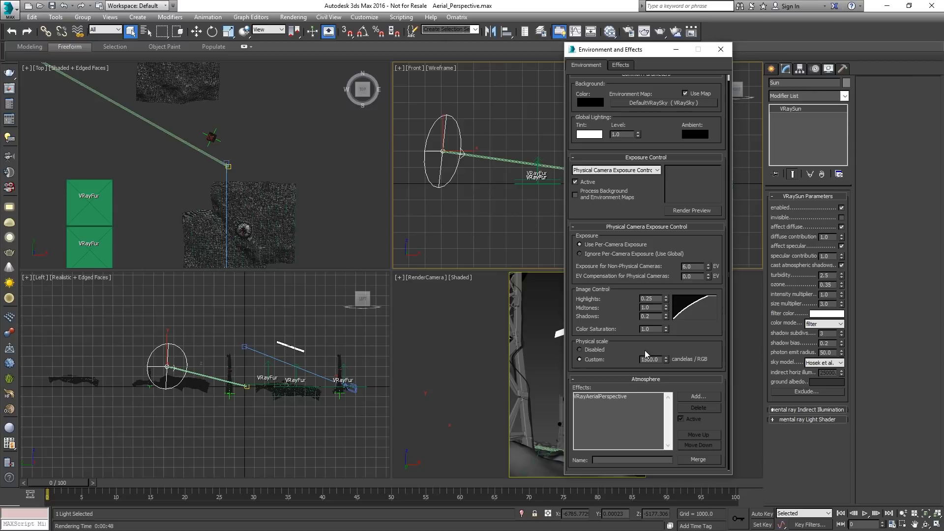
left_click(628, 398)
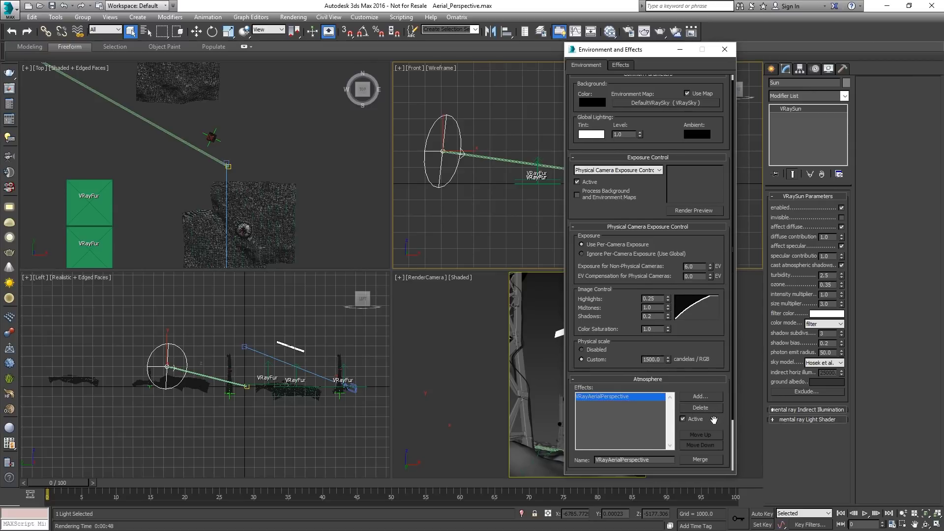
left_click_drag(714, 420, 713, 309)
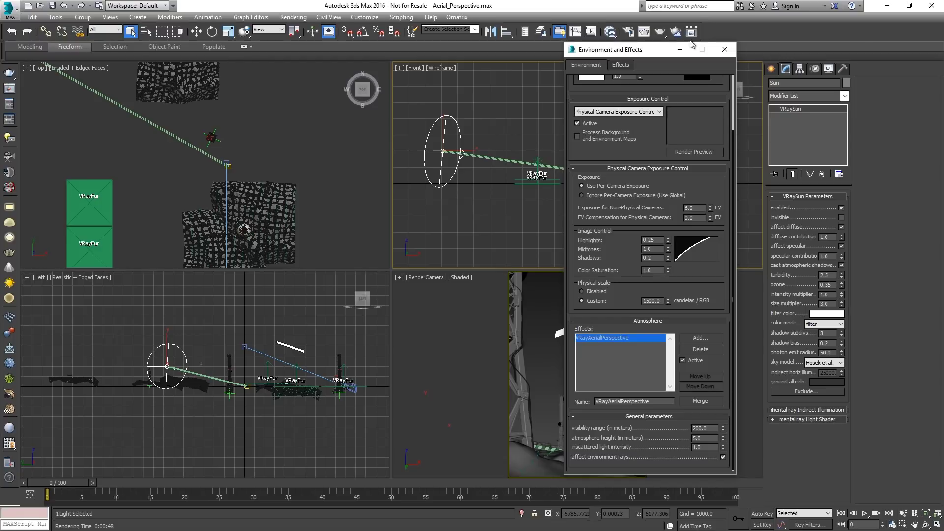
left_click(724, 51)
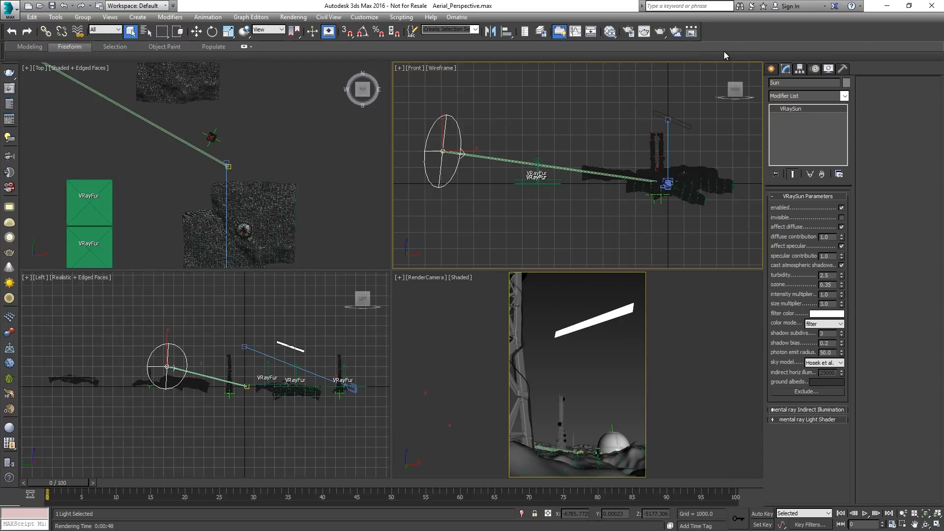
- Render the RenderCamera view of Aerial_Perspective with V-Ray production rendering
left_click(15, 73)
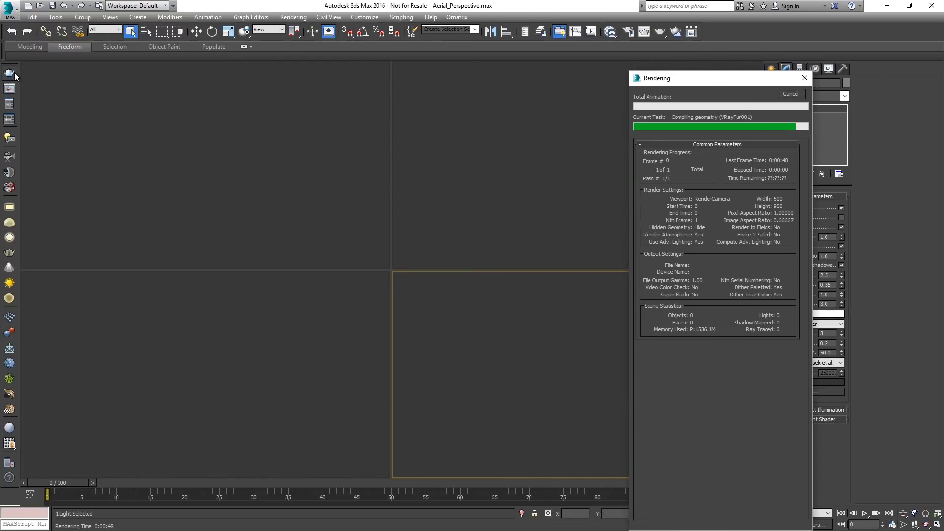